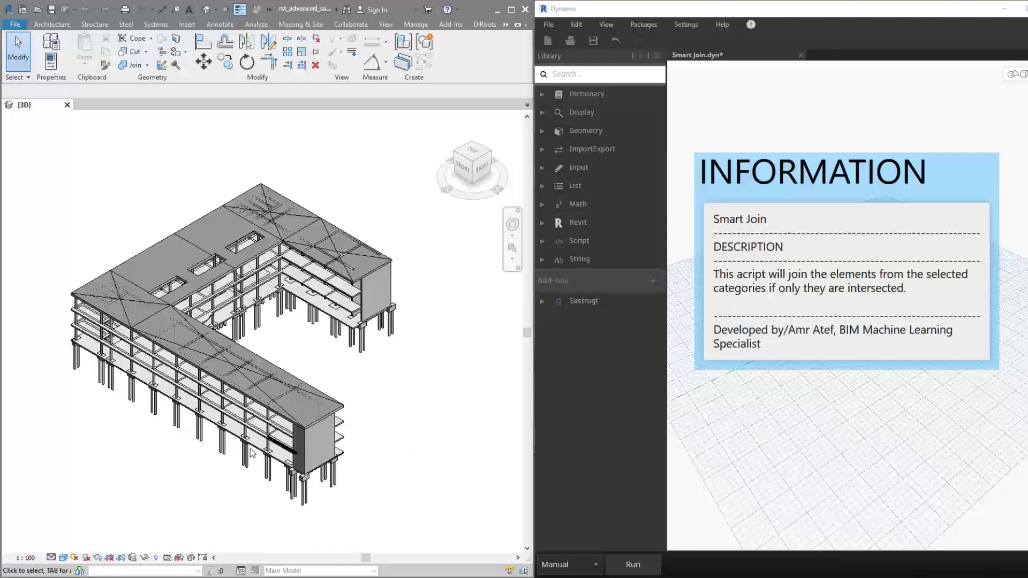
Orbit the Revit model to inspect columns, beams, slab edges and the building's opposite side
{"action": "scroll", "coordinate": [271, 425], "scroll_direction": "up", "scroll_amount": 5}
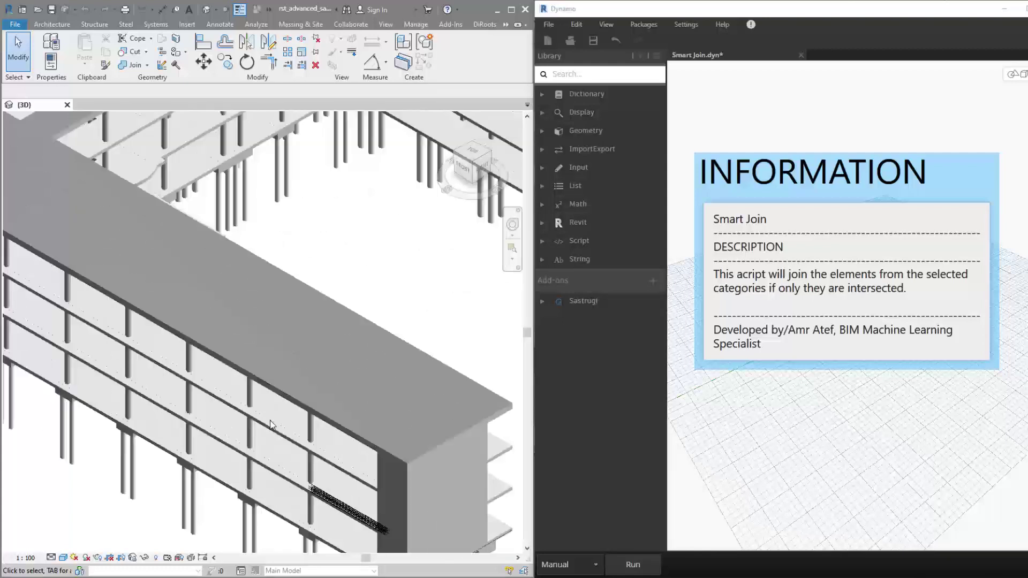
{"action": "middle_click_drag", "start_coordinate": [270, 425], "coordinate": [260, 436], "text": "shift"}
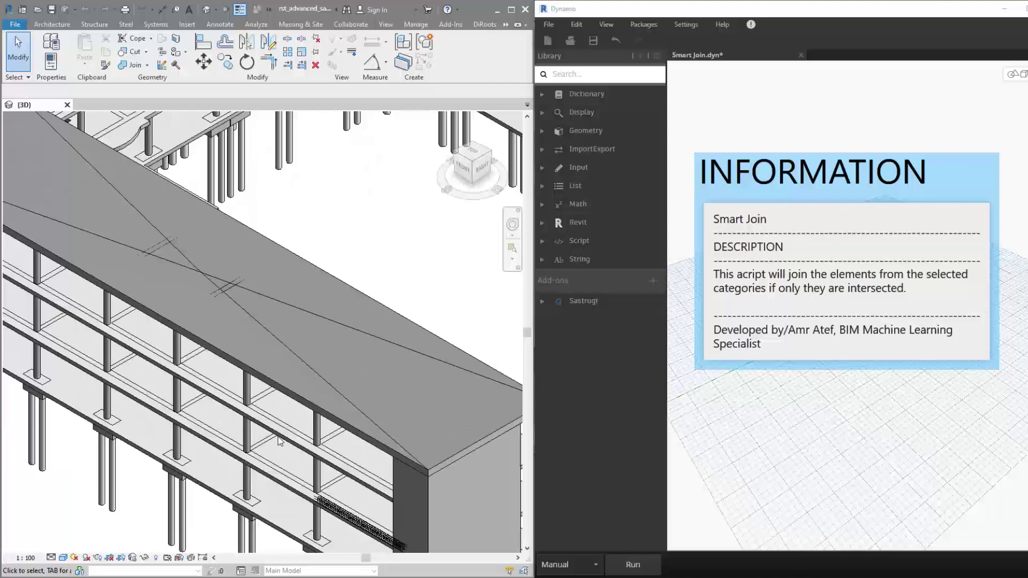
{"action": "scroll", "coordinate": [279, 421], "scroll_direction": "up", "scroll_amount": 3}
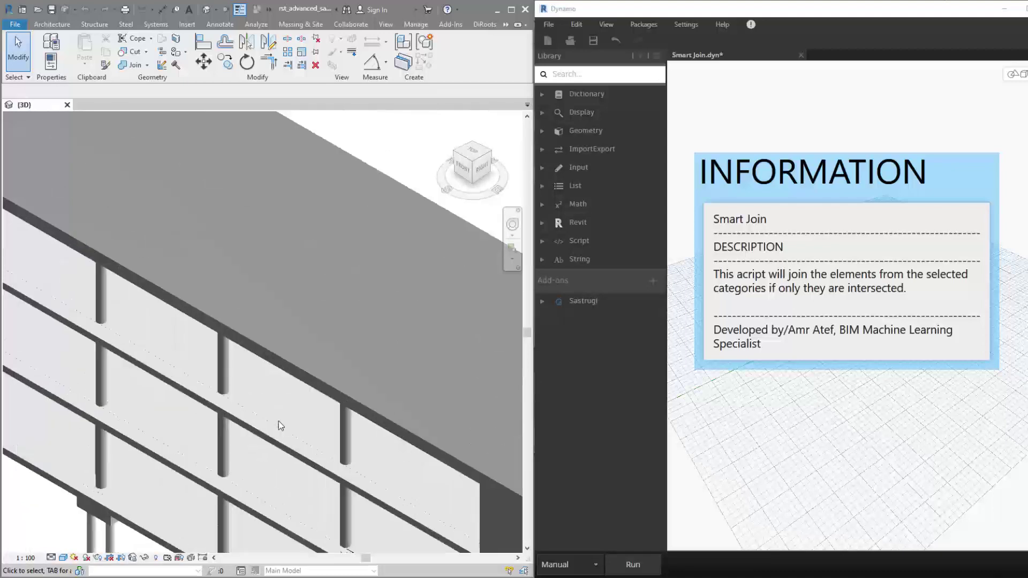
{"action": "middle_click_drag", "start_coordinate": [279, 421], "coordinate": [281, 441], "text": "shift"}
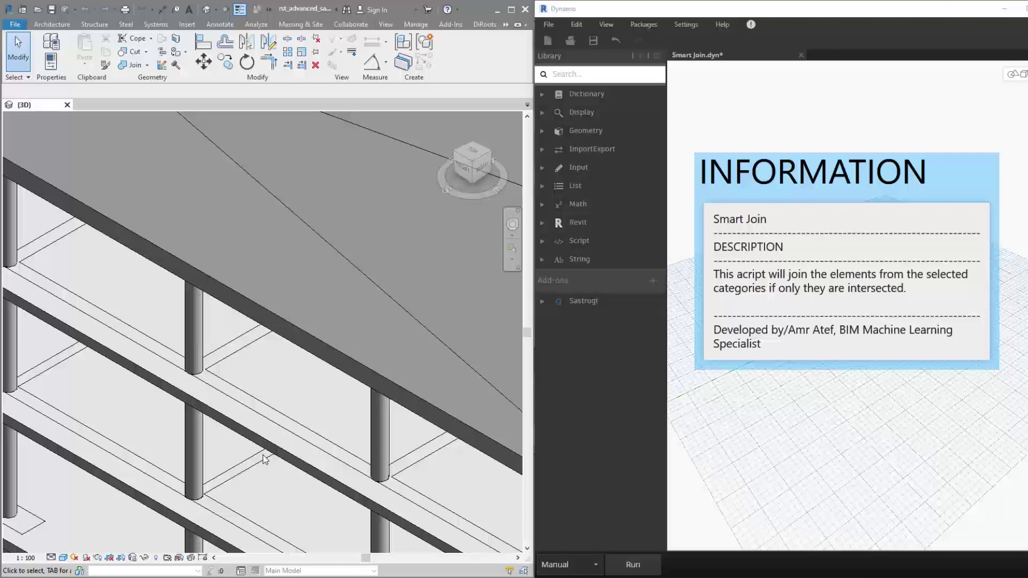
{"action": "scroll", "coordinate": [263, 459], "scroll_direction": "down", "scroll_amount": 2}
{"action": "scroll", "coordinate": [264, 459], "scroll_direction": "down", "scroll_amount": 2}
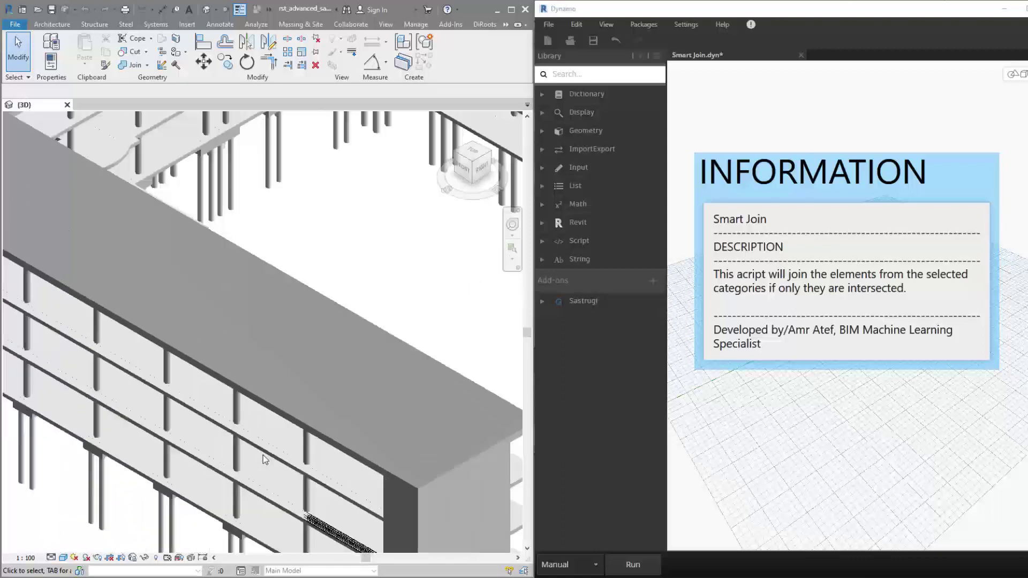
{"action": "scroll", "coordinate": [263, 459], "scroll_direction": "down", "scroll_amount": 1}
{"action": "scroll", "coordinate": [274, 448], "scroll_direction": "down", "scroll_amount": 1}
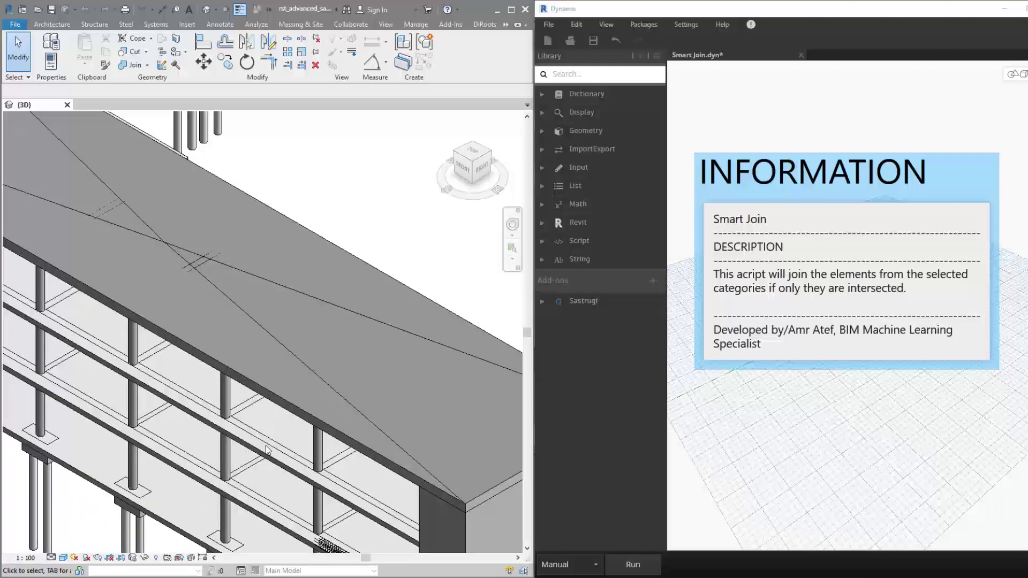
{"action": "middle_click_drag", "start_coordinate": [263, 485], "coordinate": [269, 487], "text": "shift"}
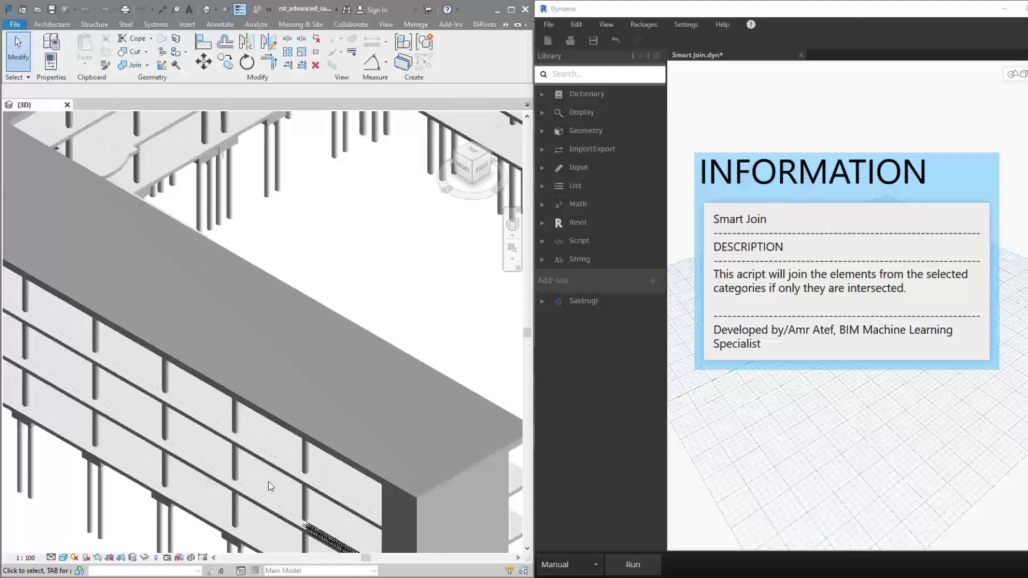
{"action": "scroll", "coordinate": [270, 485], "scroll_direction": "down", "scroll_amount": 1}
{"action": "scroll", "coordinate": [270, 486], "scroll_direction": "down", "scroll_amount": 1}
{"action": "scroll", "coordinate": [271, 485], "scroll_direction": "down", "scroll_amount": 1}
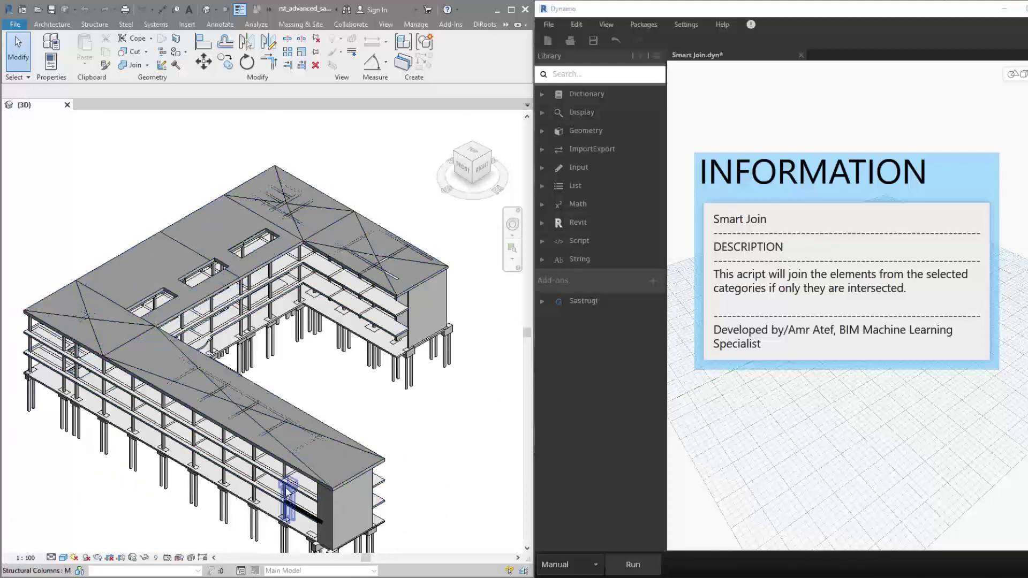
{"action": "scroll", "coordinate": [313, 454], "scroll_direction": "up", "scroll_amount": 4}
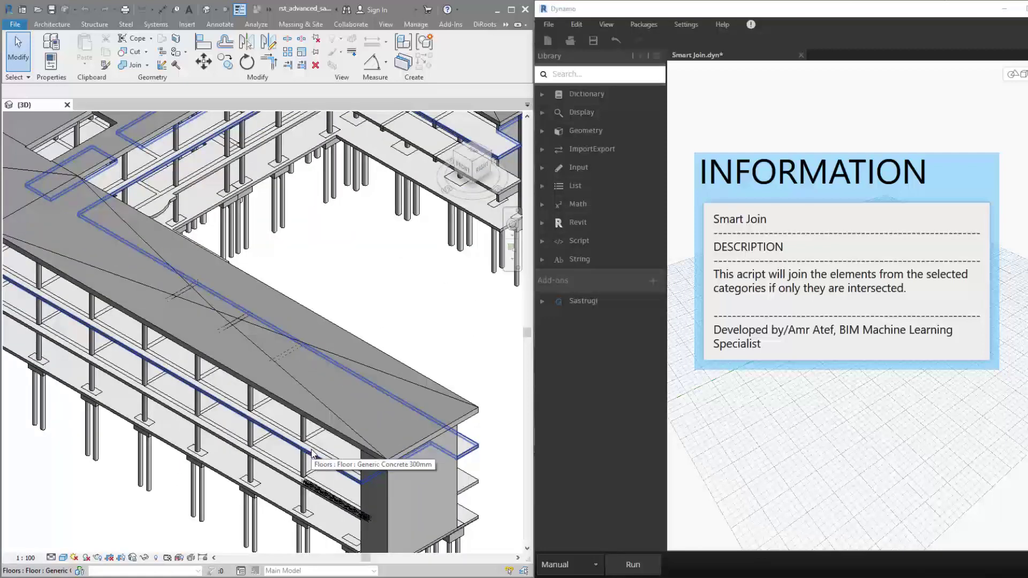
{"action": "scroll", "coordinate": [312, 452], "scroll_direction": "down", "scroll_amount": 5}
{"action": "mouse_move", "coordinate": [312, 452]}
{"action": "middle_mouse_down", "text": "shift"}
{"action": "mouse_move", "coordinate": [460, 456]}
{"action": "mouse_move", "coordinate": [492, 441]}
{"action": "mouse_move", "coordinate": [449, 450]}
{"action": "middle_mouse_up", "text": "shift"}
Pan and zoom the Dynamo canvas onto the Select Categories group's Structural Framing and Floors nodes
{"action": "scroll", "coordinate": [935, 475], "scroll_direction": "down", "scroll_amount": 1}
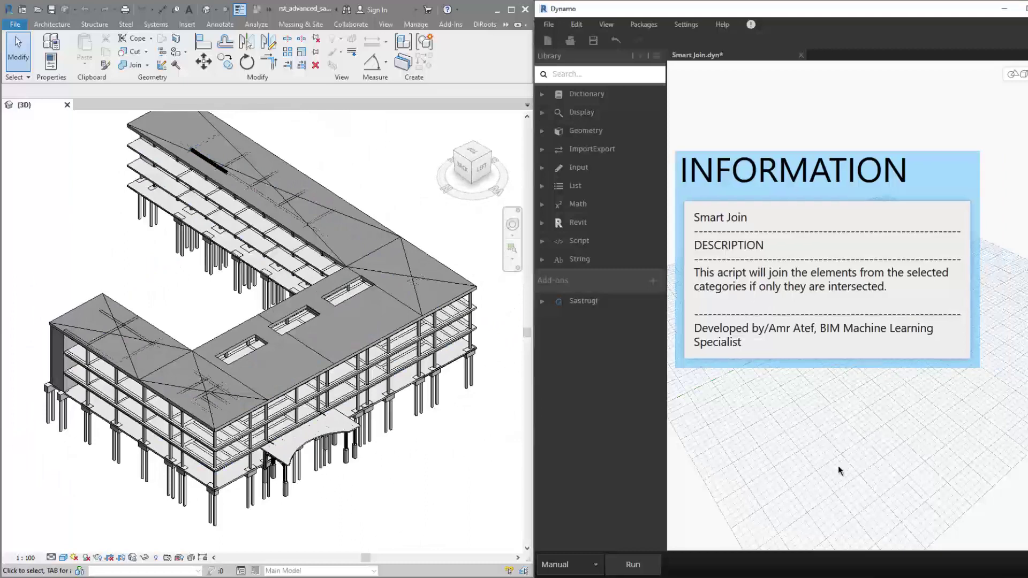
{"action": "mouse_move", "coordinate": [838, 470]}
{"action": "middle_mouse_down"}
{"action": "mouse_move", "coordinate": [734, 381]}
{"action": "mouse_move", "coordinate": [782, 315]}
{"action": "middle_mouse_up"}
{"action": "scroll", "coordinate": [753, 339], "scroll_direction": "down", "scroll_amount": 1}
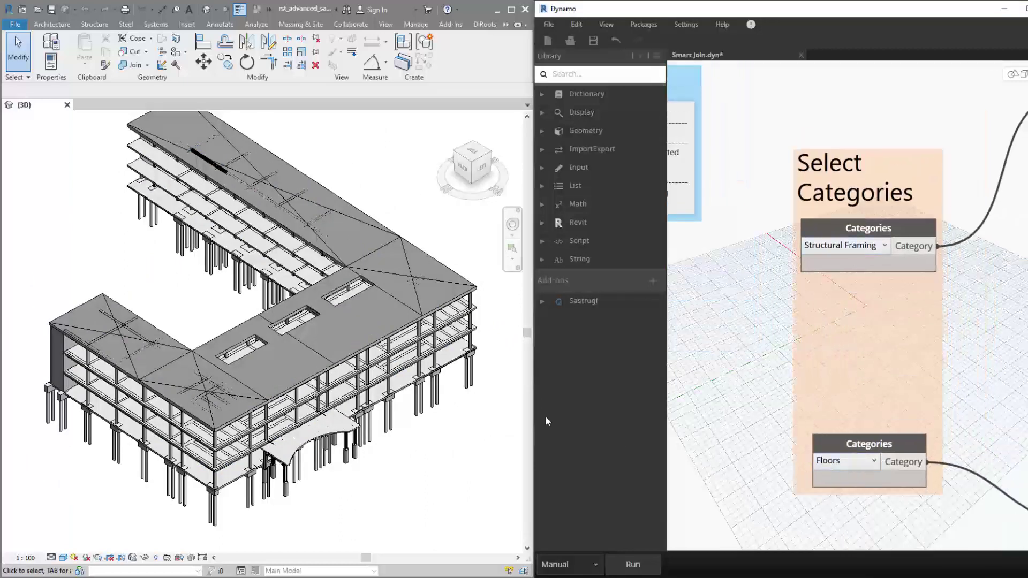
{"action": "scroll", "coordinate": [219, 461], "scroll_direction": "up", "scroll_amount": 1}
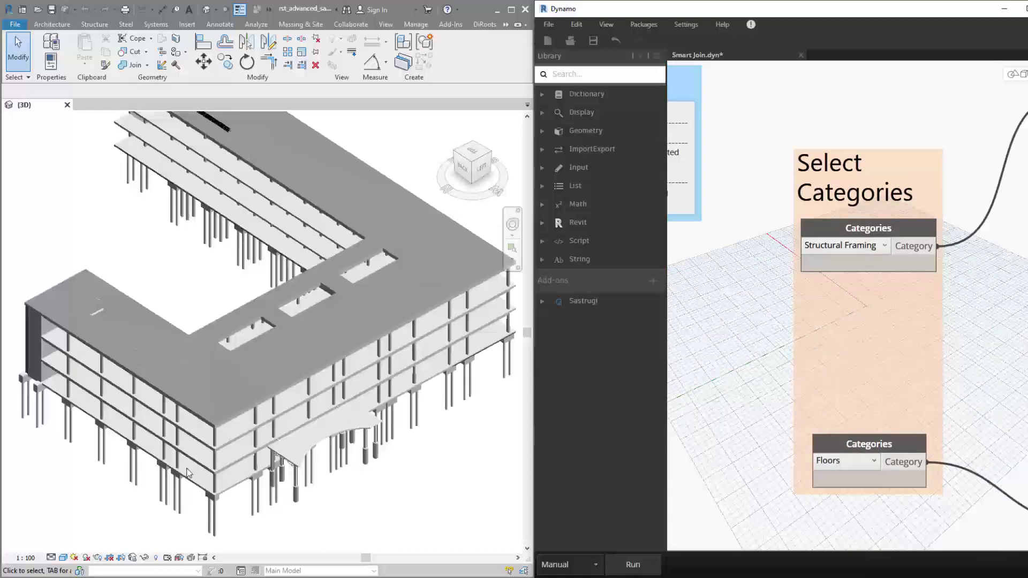
{"action": "scroll", "coordinate": [221, 460], "scroll_direction": "up", "scroll_amount": 1}
{"action": "scroll", "coordinate": [223, 460], "scroll_direction": "up", "scroll_amount": 1}
{"action": "scroll", "coordinate": [222, 459], "scroll_direction": "up", "scroll_amount": 1}
{"action": "scroll", "coordinate": [221, 459], "scroll_direction": "up", "scroll_amount": 1}
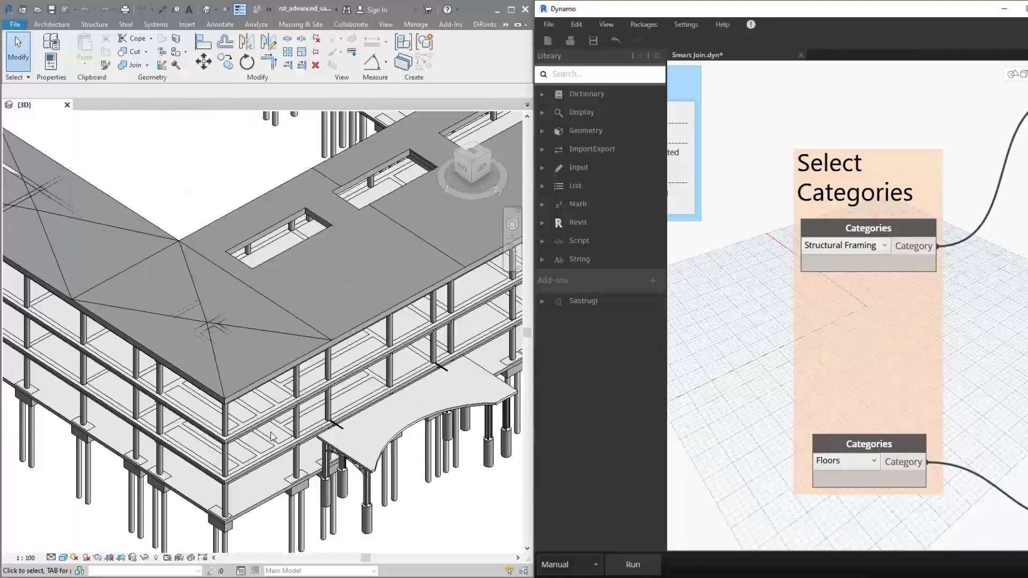
{"action": "scroll", "coordinate": [346, 424], "scroll_direction": "up", "scroll_amount": 1}
{"action": "scroll", "coordinate": [329, 370], "scroll_direction": "up", "scroll_amount": 1}
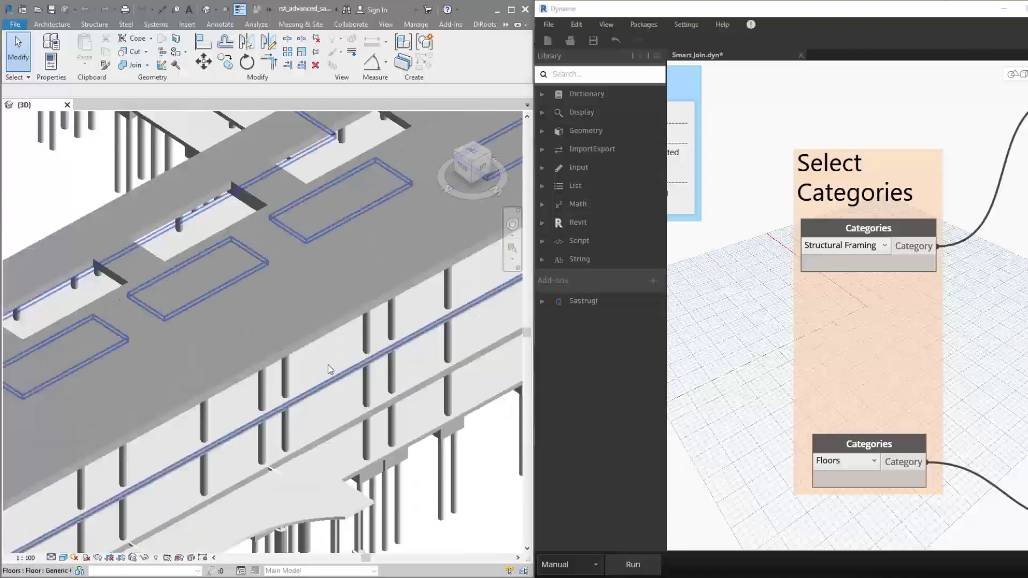
{"action": "scroll", "coordinate": [342, 402], "scroll_direction": "up", "scroll_amount": 2}
{"action": "scroll", "coordinate": [332, 407], "scroll_direction": "up", "scroll_amount": 1}
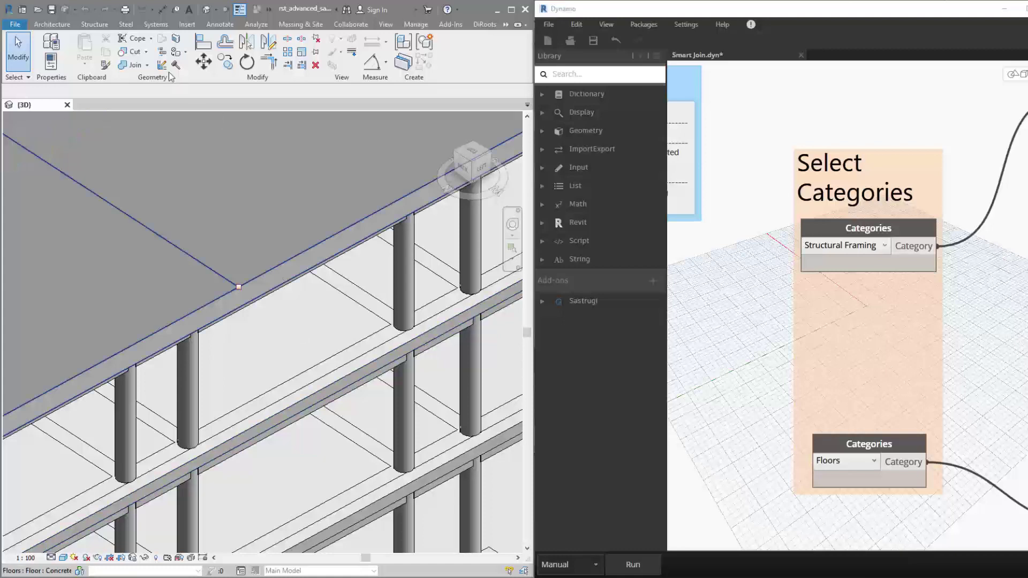
Join a floor slab to its intersecting beam with Join Geometry
{"action": "left_click", "coordinate": [134, 65]}
{"action": "left_click", "coordinate": [313, 353]}
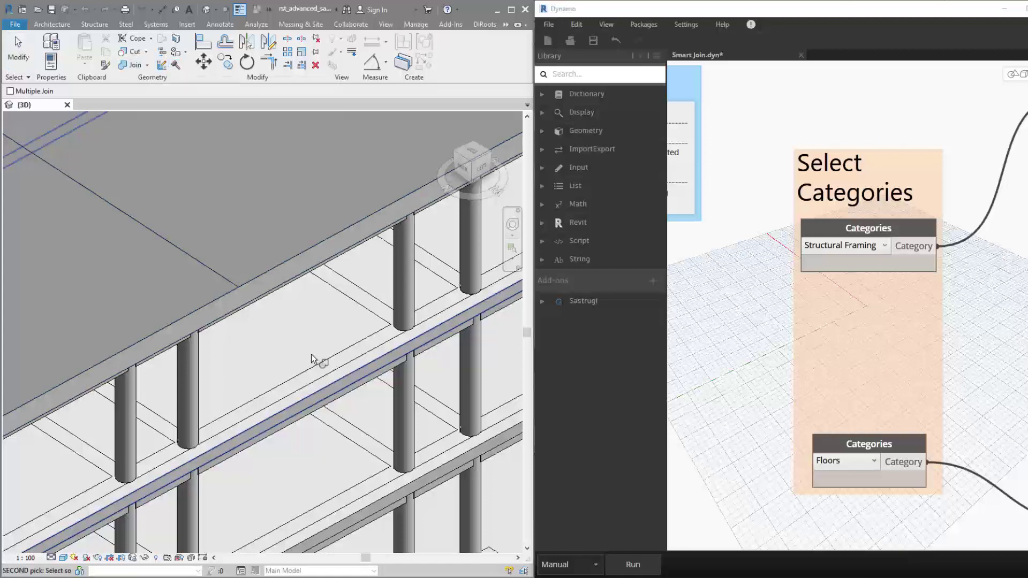
{"action": "left_click", "coordinate": [307, 500]}
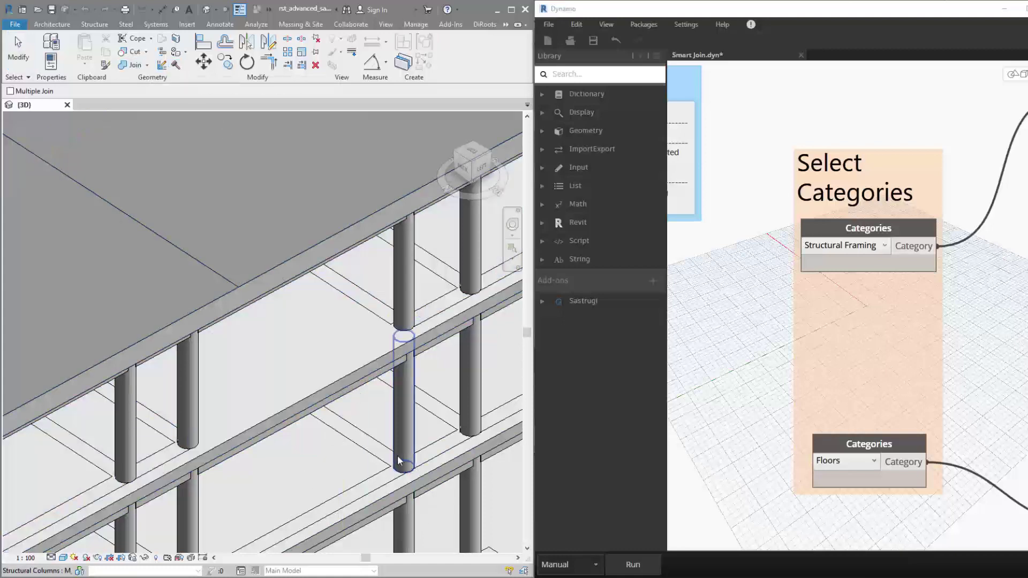
{"action": "key", "text": "Escape"}
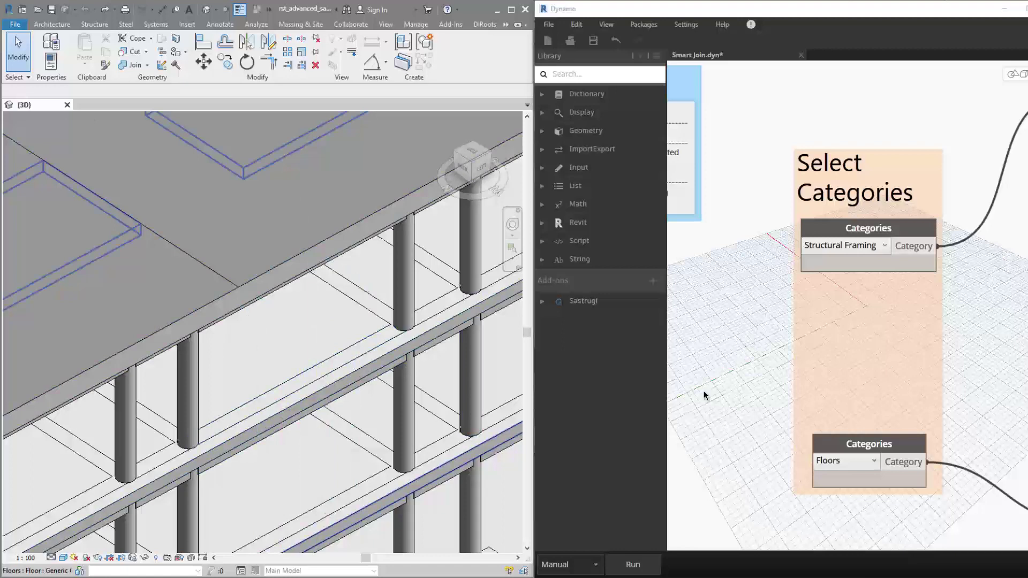
Run the Smart Join script, then orbit the model to inspect the joined floors and columns
{"action": "left_click", "coordinate": [639, 565]}
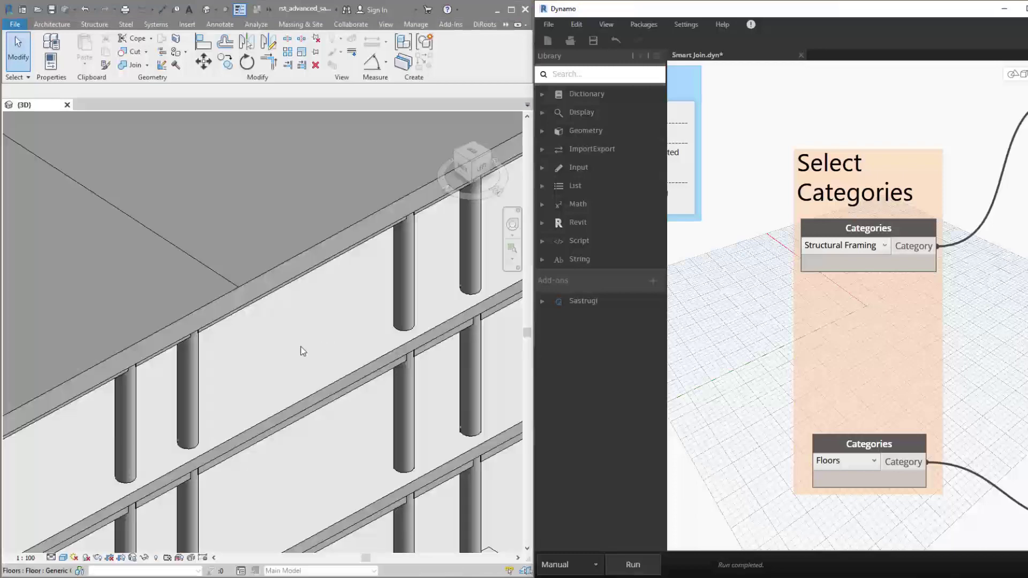
{"action": "scroll", "coordinate": [314, 381], "scroll_direction": "down", "scroll_amount": 5}
{"action": "middle_click_drag", "start_coordinate": [307, 429], "coordinate": [333, 381], "text": "shift"}
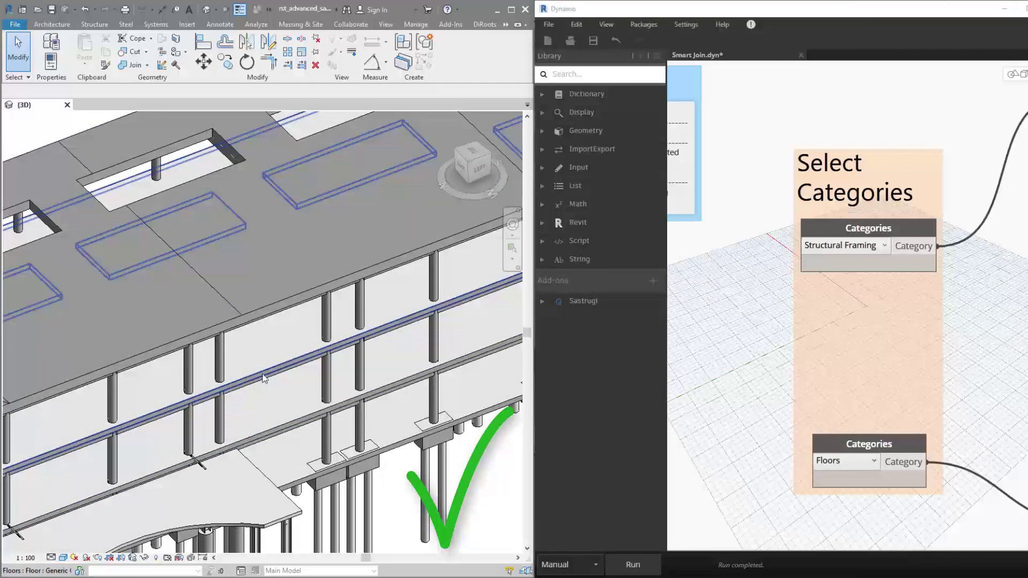
{"action": "scroll", "coordinate": [297, 368], "scroll_direction": "up", "scroll_amount": 4}
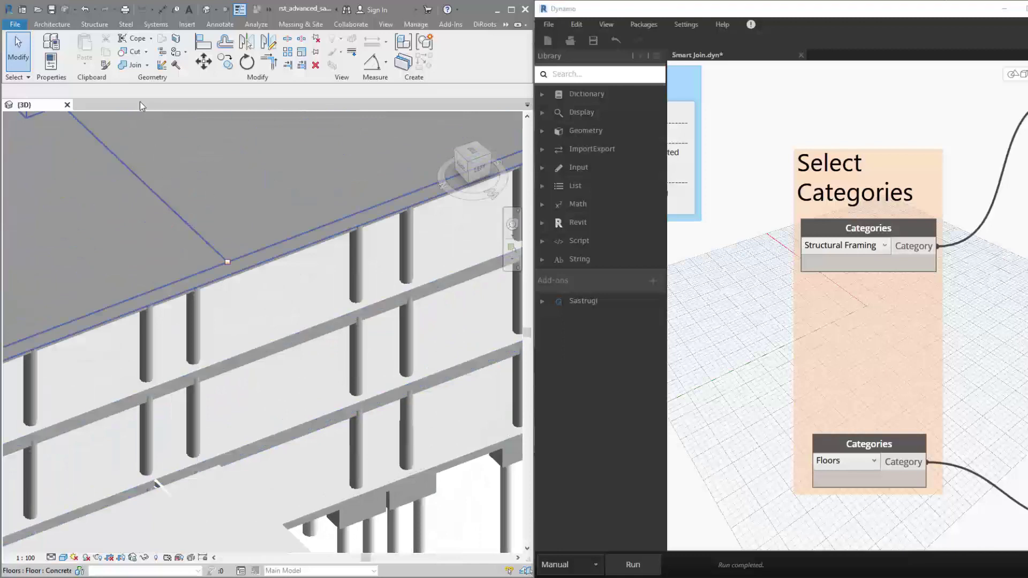
{"action": "left_click", "coordinate": [134, 65]}
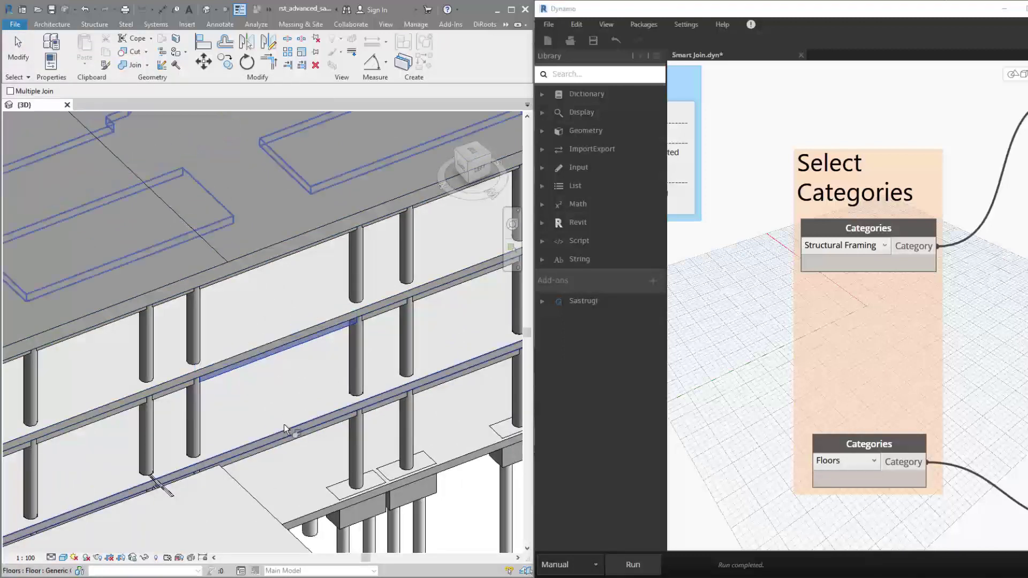
{"action": "mouse_move", "coordinate": [256, 365]}
{"action": "middle_mouse_down", "text": "shift"}
{"action": "mouse_move", "coordinate": [336, 390]}
{"action": "mouse_move", "coordinate": [397, 278]}
{"action": "mouse_move", "coordinate": [334, 352]}
{"action": "middle_mouse_up", "text": "shift"}
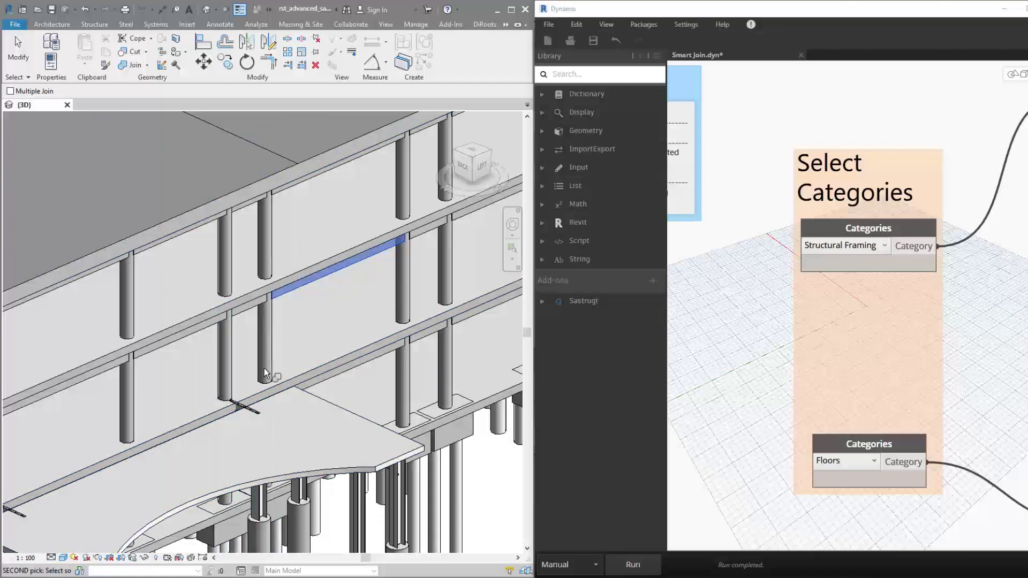
{"action": "key", "text": "Escape"}
{"action": "scroll", "coordinate": [339, 355], "scroll_direction": "down", "scroll_amount": 5}
{"action": "mouse_move", "coordinate": [297, 380]}
{"action": "middle_mouse_down", "text": "shift"}
{"action": "mouse_move", "coordinate": [431, 443]}
{"action": "mouse_move", "coordinate": [350, 434]}
{"action": "mouse_move", "coordinate": [404, 436]}
{"action": "middle_mouse_up", "text": "shift"}
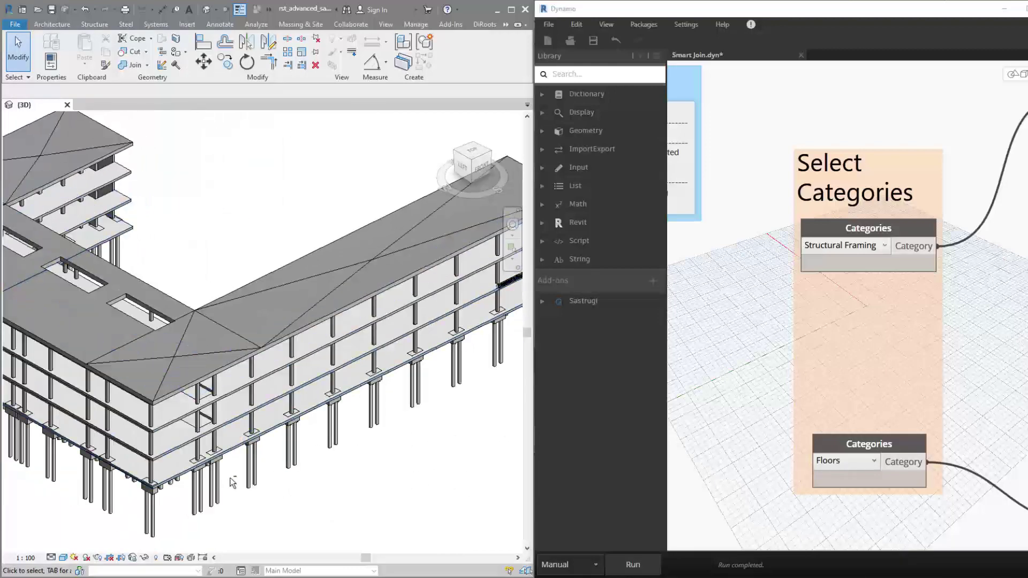
{"action": "scroll", "coordinate": [422, 496], "scroll_direction": "up", "scroll_amount": 3}
{"action": "mouse_move", "coordinate": [840, 246]}
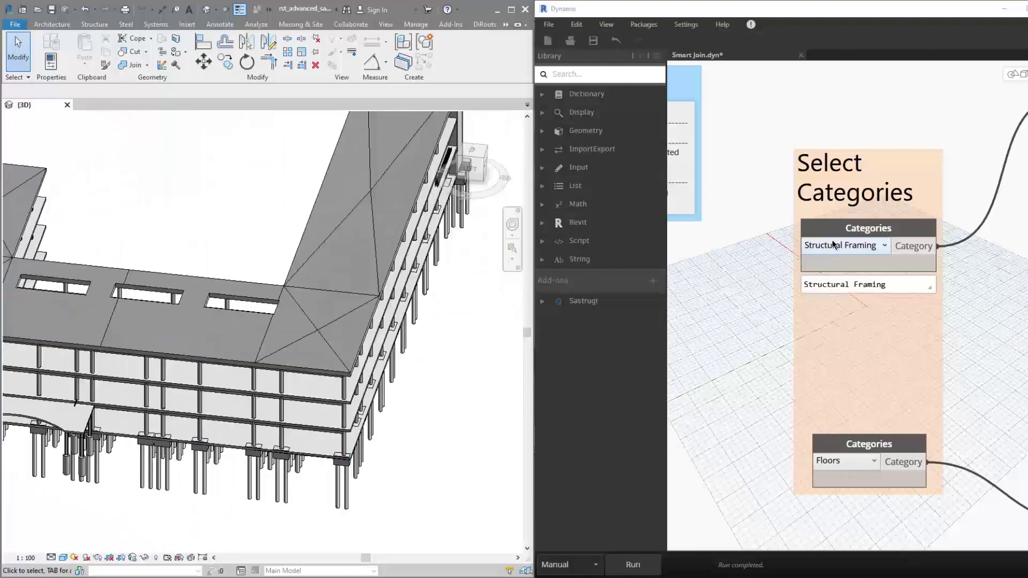
{"action": "scroll", "coordinate": [310, 454], "scroll_direction": "up", "scroll_amount": 2}
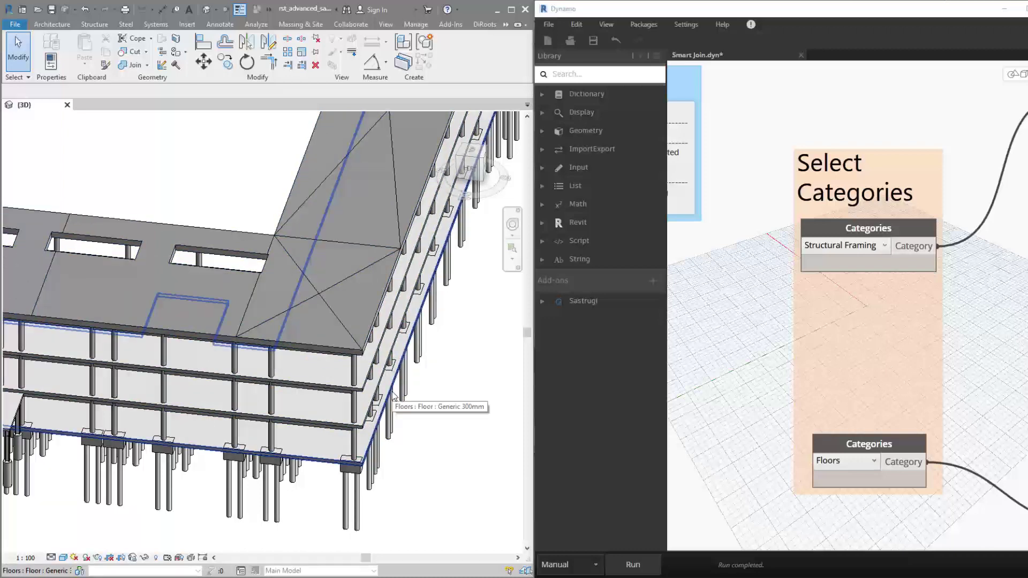
Maximize the Dynamo window and pan to the geometry-extraction group
{"action": "double_click", "coordinate": [799, 11]}
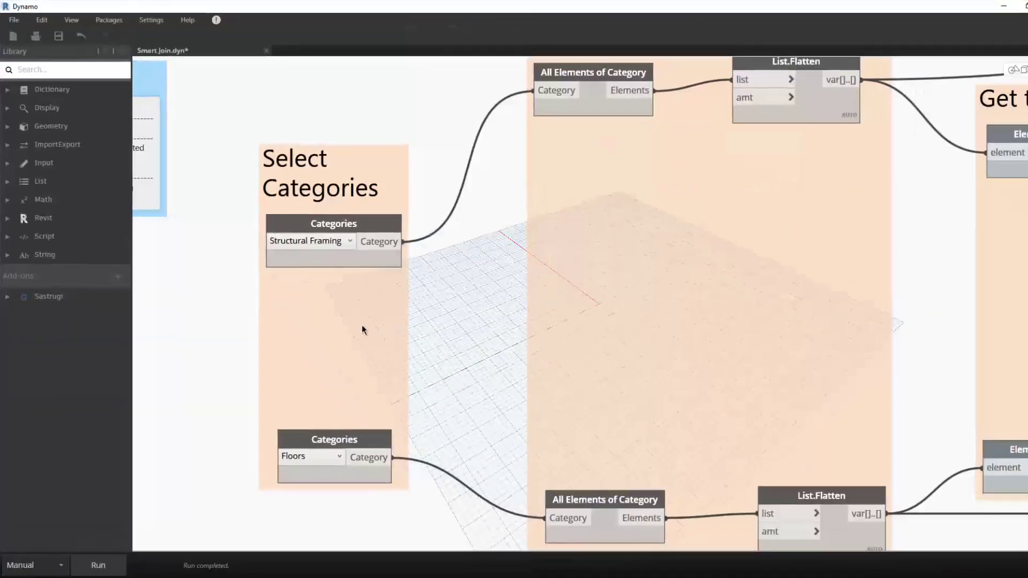
{"action": "scroll", "coordinate": [515, 319], "scroll_direction": "down", "scroll_amount": 2}
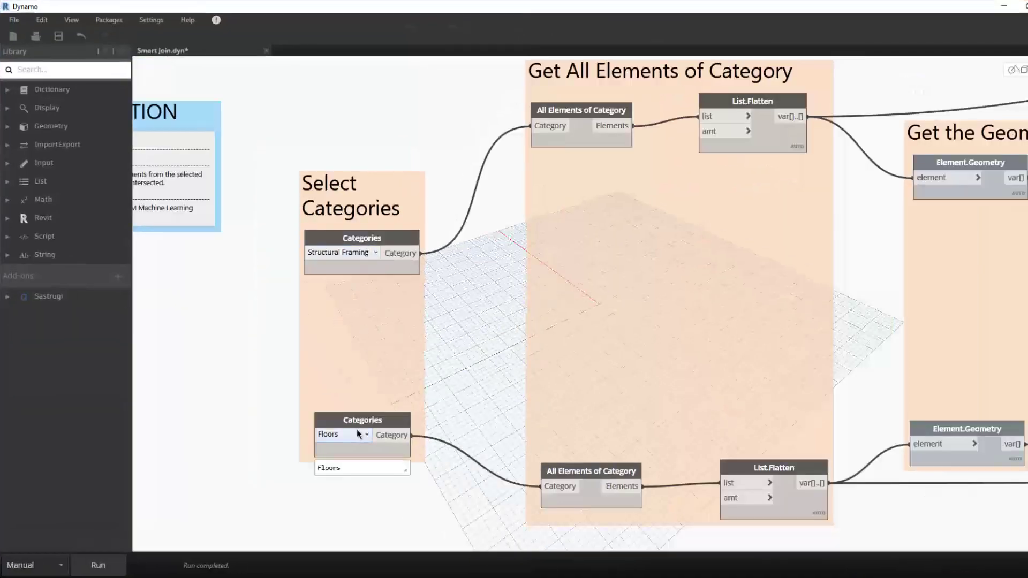
{"action": "middle_click_drag", "start_coordinate": [466, 310], "coordinate": [340, 356]}
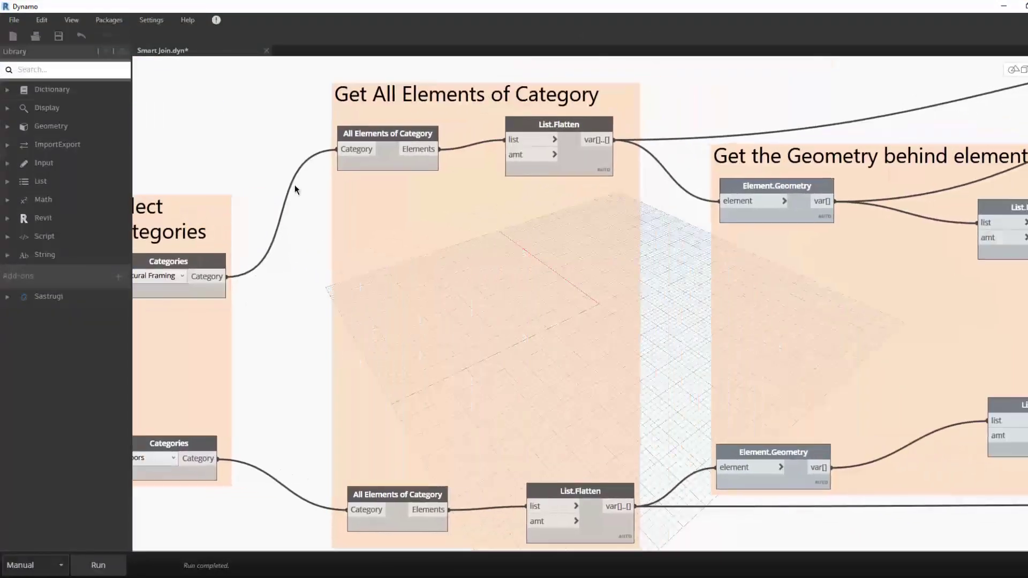
{"action": "scroll", "coordinate": [428, 372], "scroll_direction": "down", "scroll_amount": 1}
{"action": "mouse_move", "coordinate": [731, 368]}
{"action": "middle_mouse_down"}
{"action": "mouse_move", "coordinate": [581, 345]}
{"action": "mouse_move", "coordinate": [599, 348]}
{"action": "middle_mouse_up"}
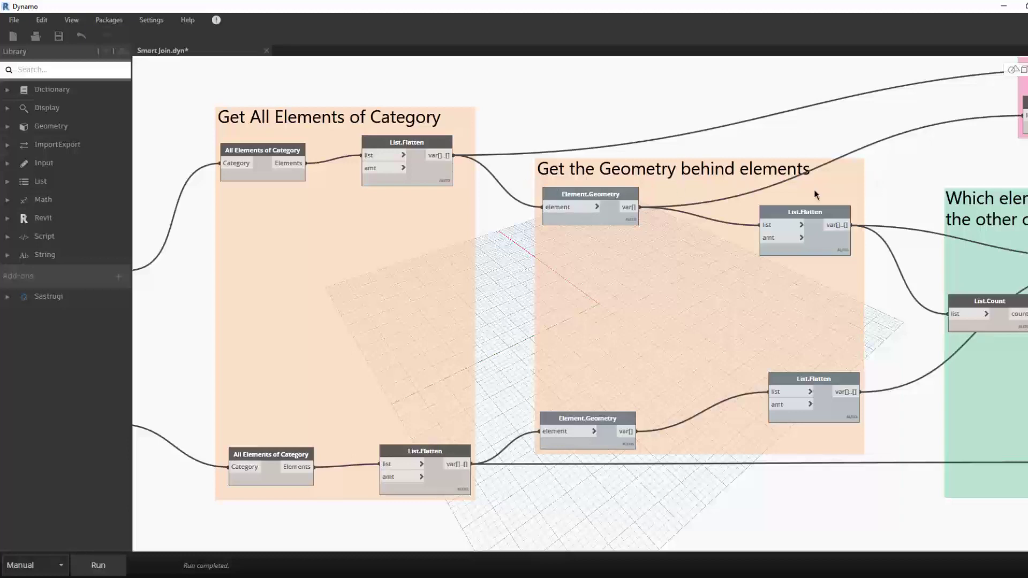
{"action": "mouse_move", "coordinate": [587, 432]}
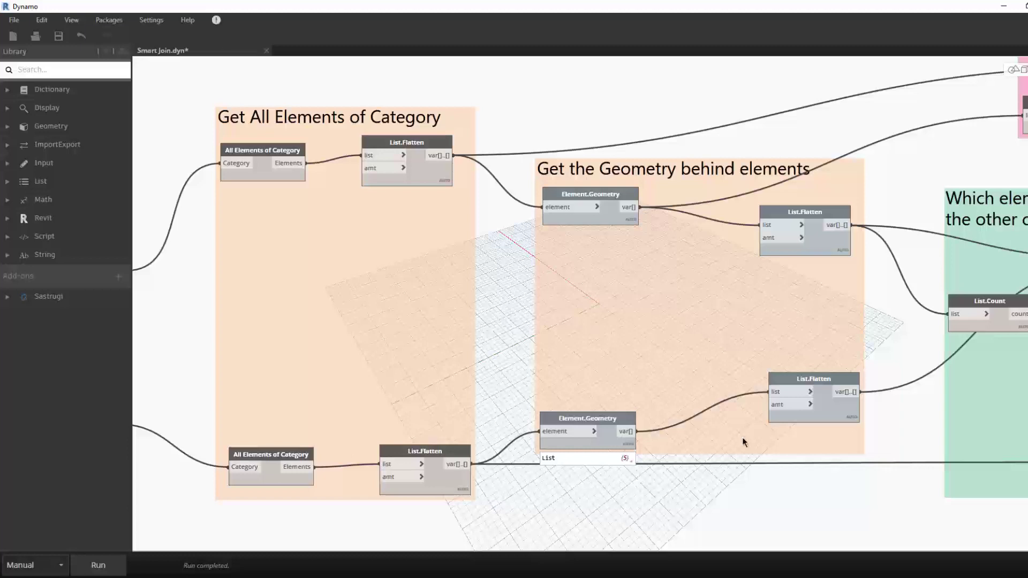
Pan along the graph to the element intersection and self-intersection removal groups
{"action": "middle_click_drag", "start_coordinate": [900, 351], "coordinate": [567, 332]}
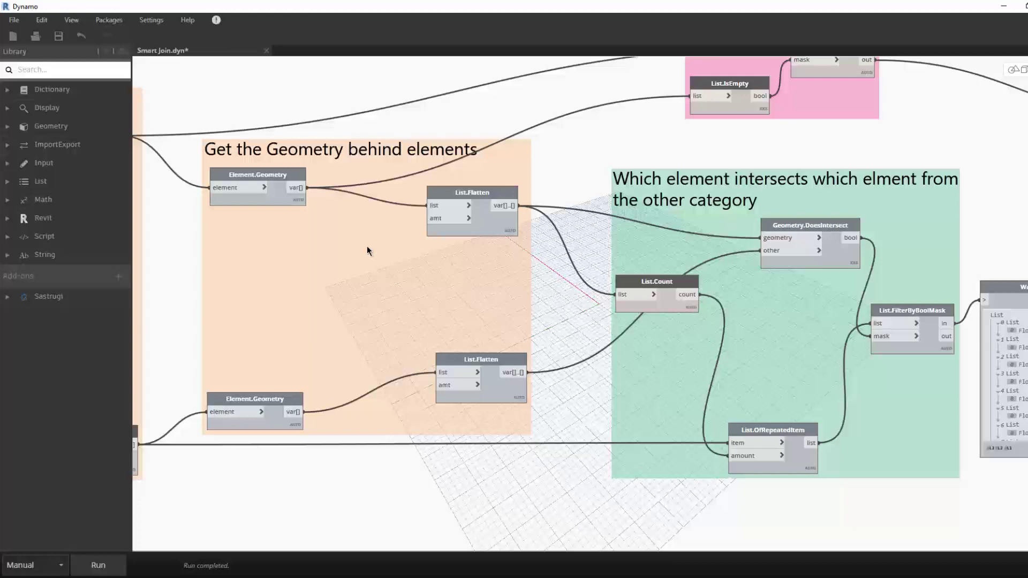
{"action": "scroll", "coordinate": [301, 314], "scroll_direction": "down", "scroll_amount": 3}
{"action": "scroll", "coordinate": [301, 314], "scroll_direction": "down", "scroll_amount": 2}
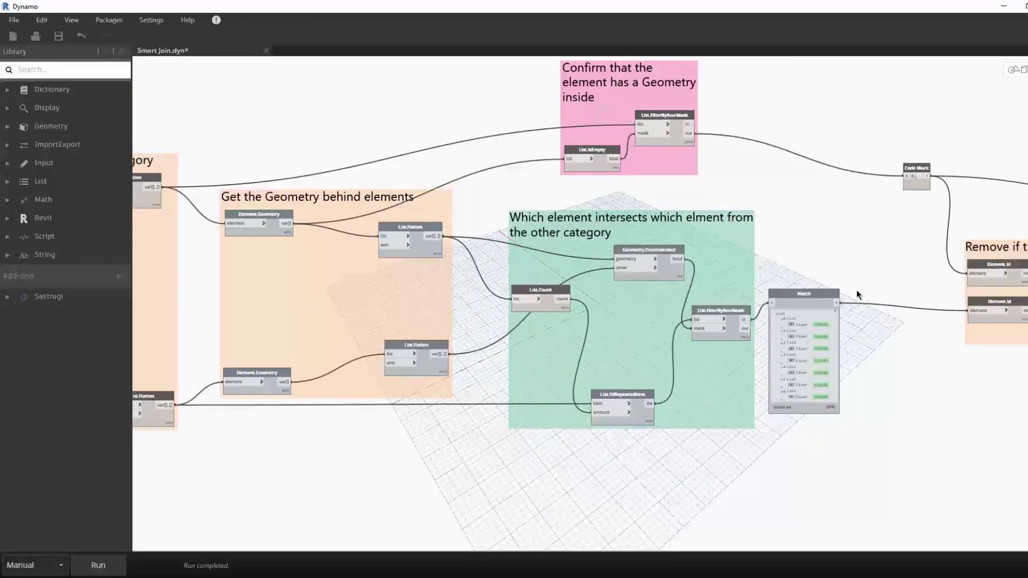
{"action": "middle_click_drag", "start_coordinate": [856, 290], "coordinate": [638, 291]}
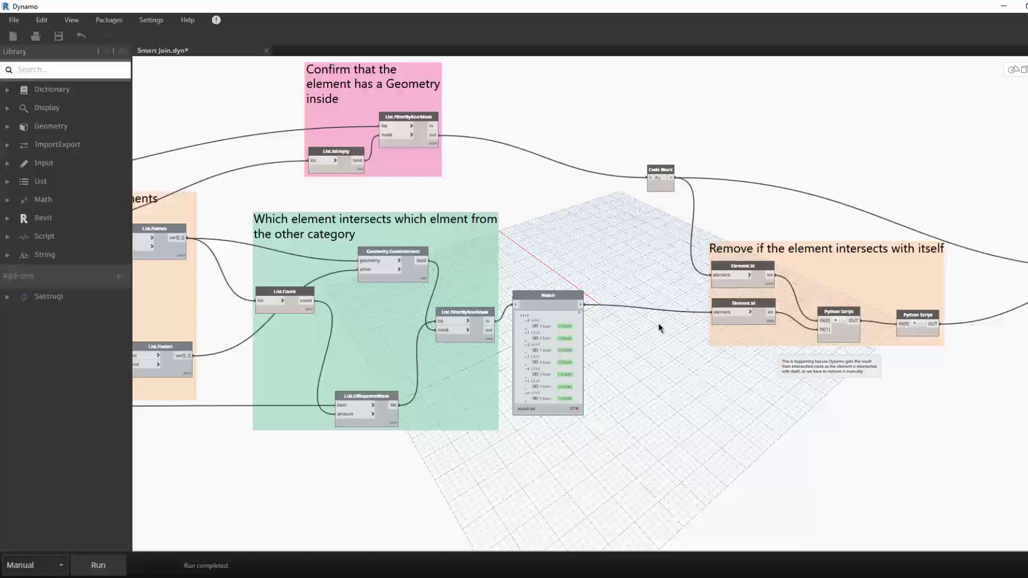
Zoom out over the whole Smart Join graph, bringing the category and geometry groups back into view
{"action": "scroll", "coordinate": [490, 307], "scroll_direction": "down", "scroll_amount": 3}
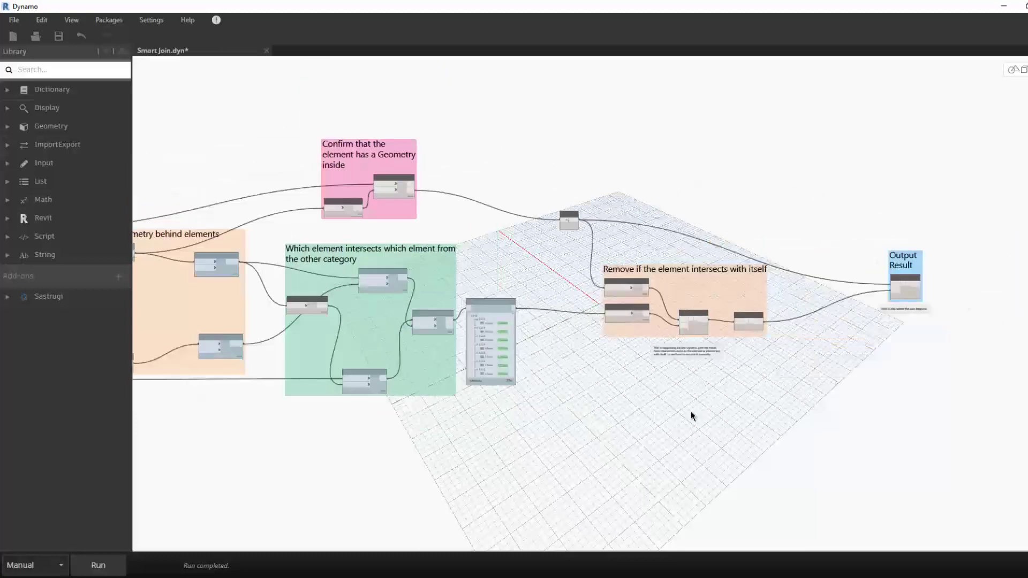
{"action": "scroll", "coordinate": [868, 310], "scroll_direction": "up", "scroll_amount": 2}
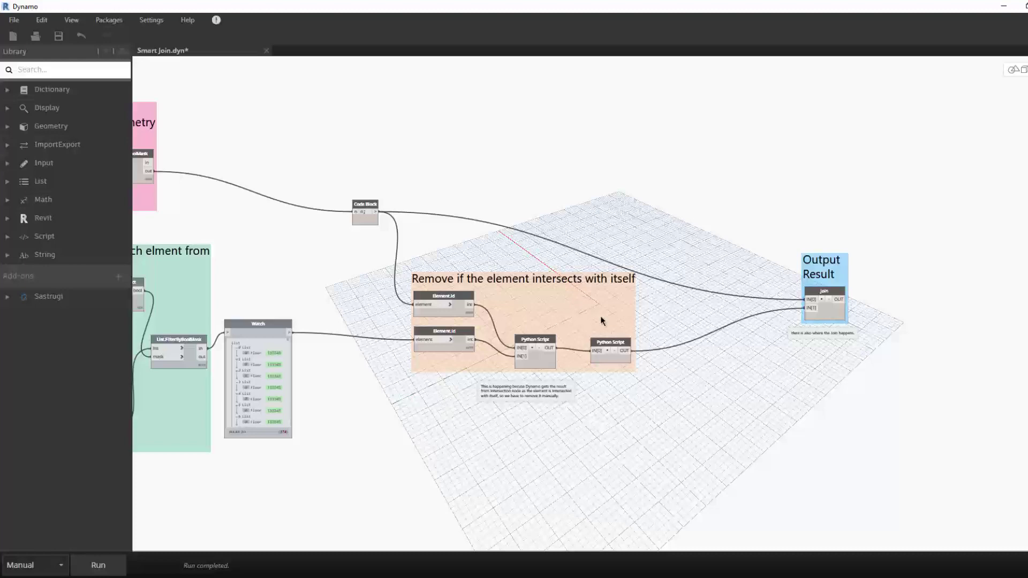
{"action": "scroll", "coordinate": [783, 303], "scroll_direction": "up", "scroll_amount": 1}
{"action": "scroll", "coordinate": [785, 303], "scroll_direction": "up", "scroll_amount": 1}
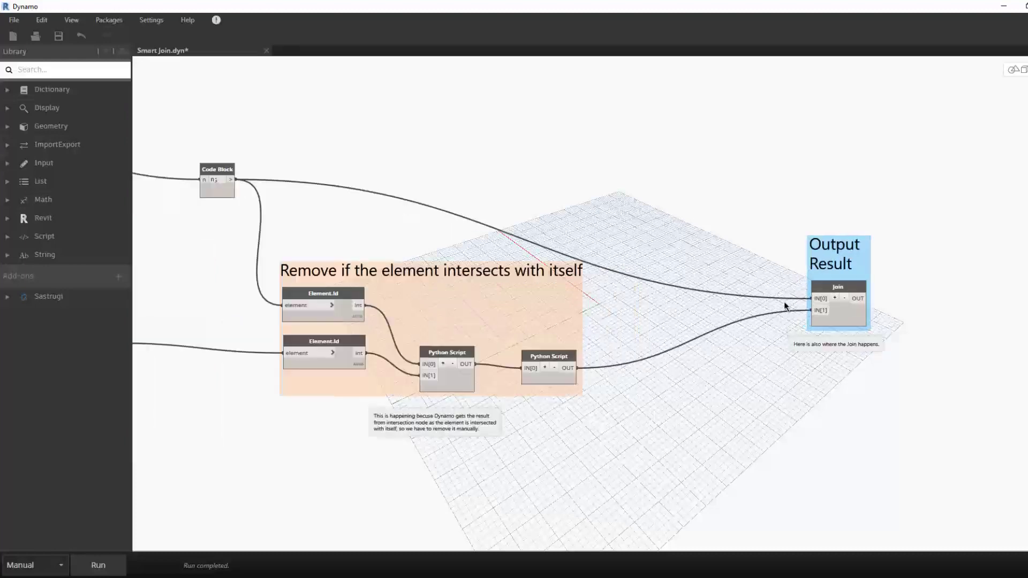
{"action": "scroll", "coordinate": [942, 350], "scroll_direction": "down", "scroll_amount": 3}
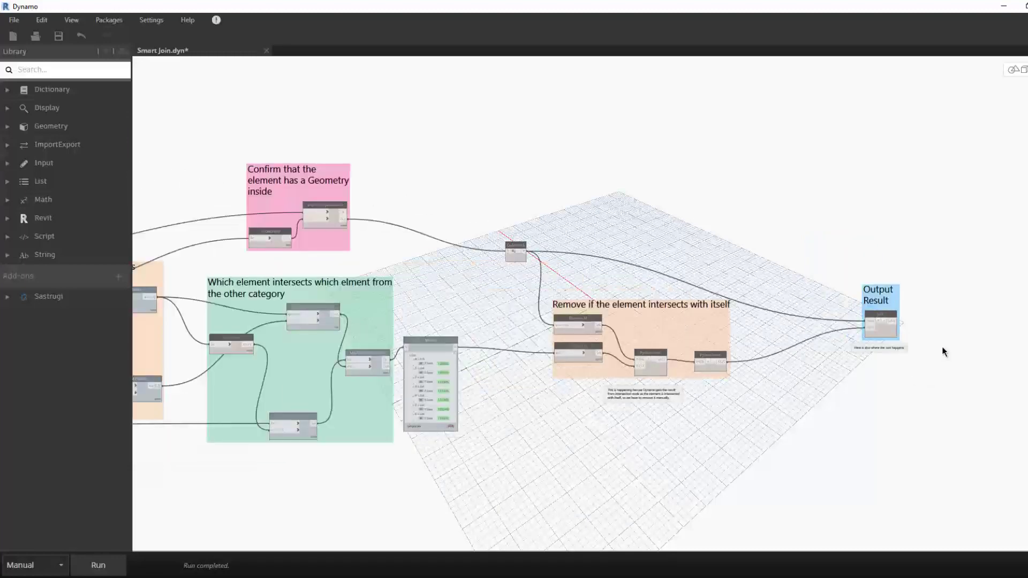
{"action": "scroll", "coordinate": [865, 335], "scroll_direction": "up", "scroll_amount": 3}
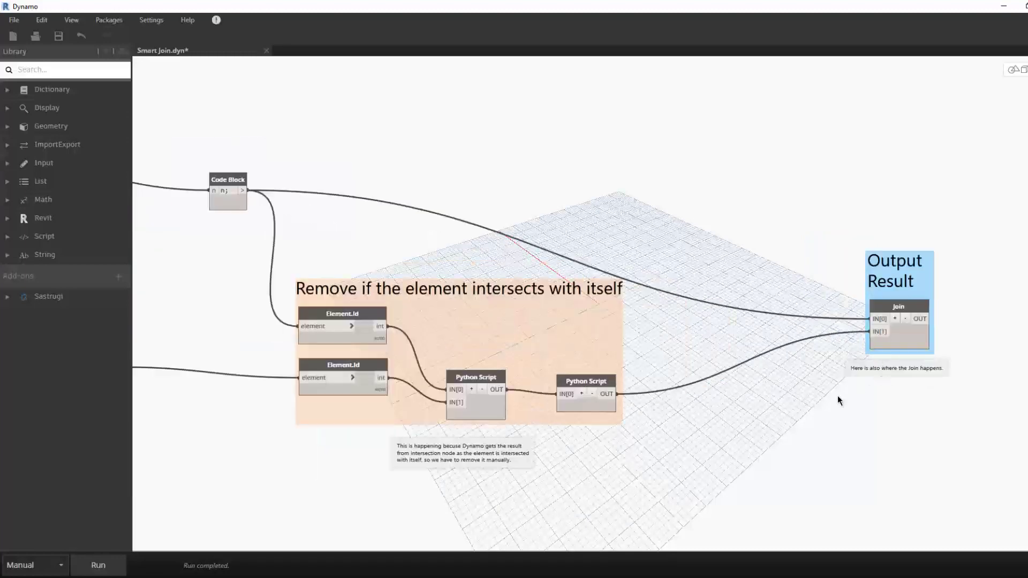
{"action": "scroll", "coordinate": [811, 383], "scroll_direction": "down", "scroll_amount": 3}
{"action": "scroll", "coordinate": [779, 362], "scroll_direction": "down", "scroll_amount": 2}
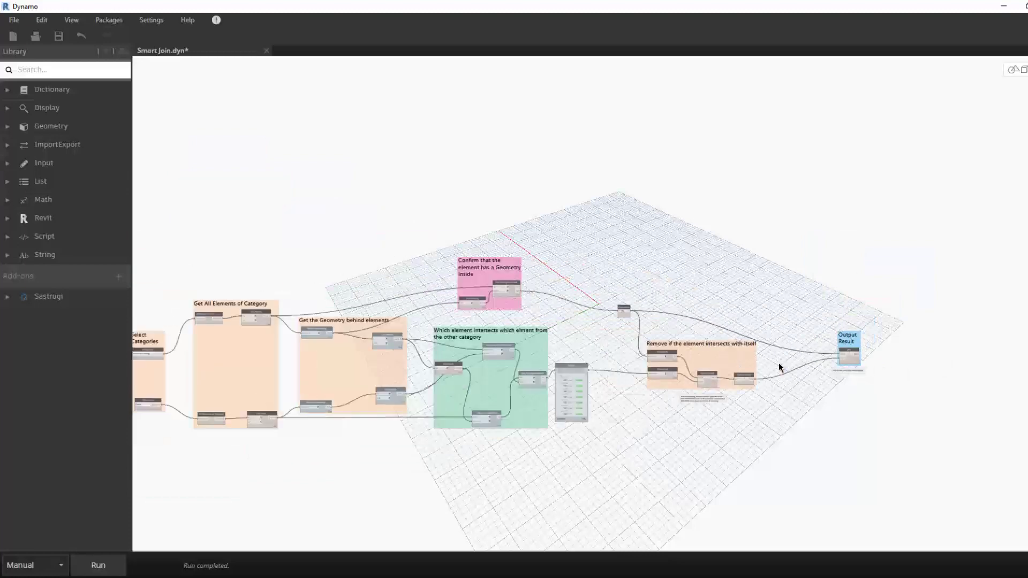
{"action": "scroll", "coordinate": [770, 359], "scroll_direction": "down", "scroll_amount": 2}
{"action": "scroll", "coordinate": [770, 358], "scroll_direction": "up", "scroll_amount": 2}
{"action": "scroll", "coordinate": [769, 363], "scroll_direction": "up", "scroll_amount": 2}
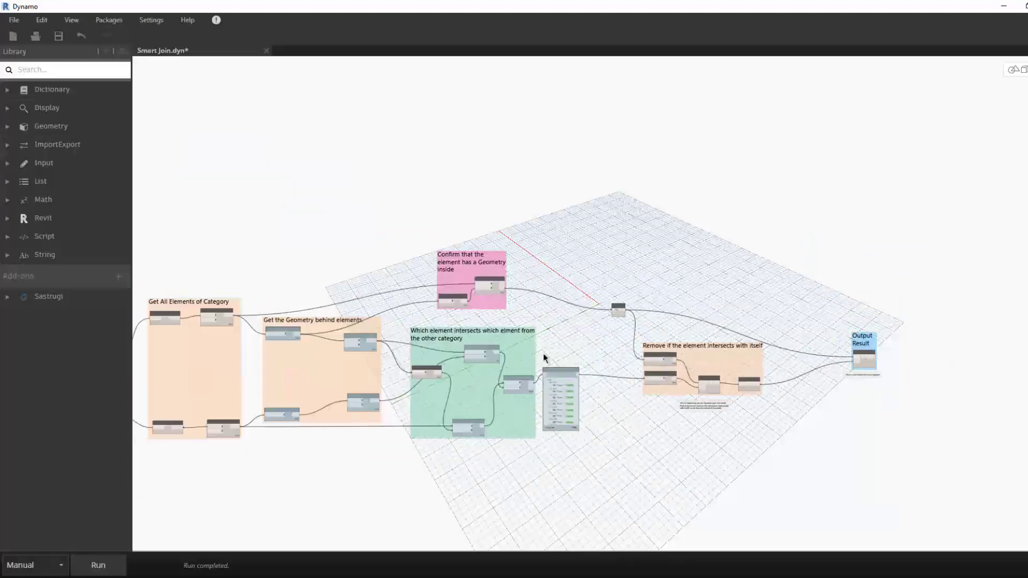
{"action": "middle_click_drag", "start_coordinate": [336, 354], "coordinate": [359, 129]}
{"action": "scroll", "coordinate": [359, 129], "scroll_direction": "up", "scroll_amount": 2}
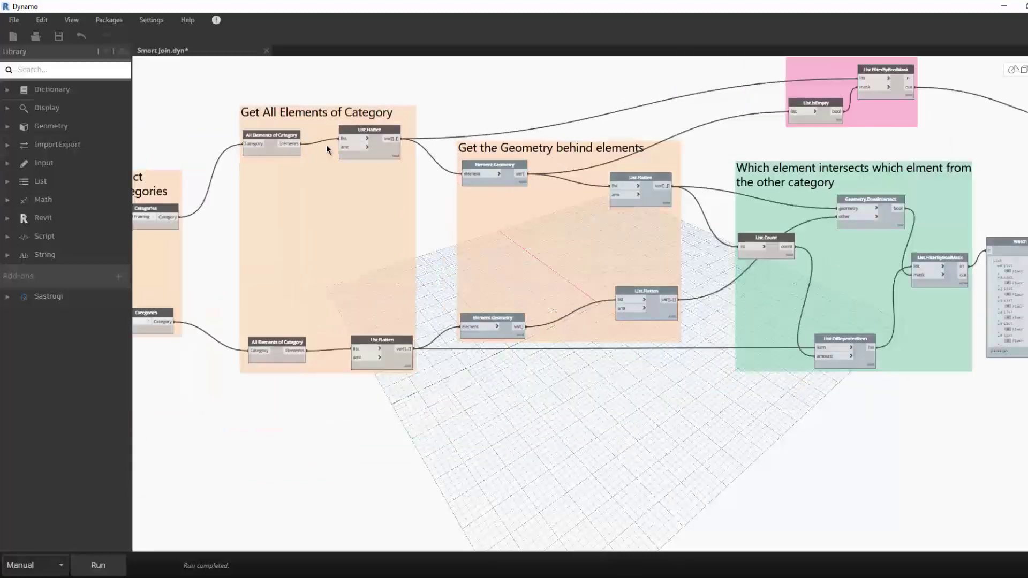
{"action": "scroll", "coordinate": [269, 186], "scroll_direction": "down", "scroll_amount": 2}
Pan across the removal group and centre the Output Result group's Join node
{"action": "middle_click_drag", "start_coordinate": [712, 204], "coordinate": [369, 225]}
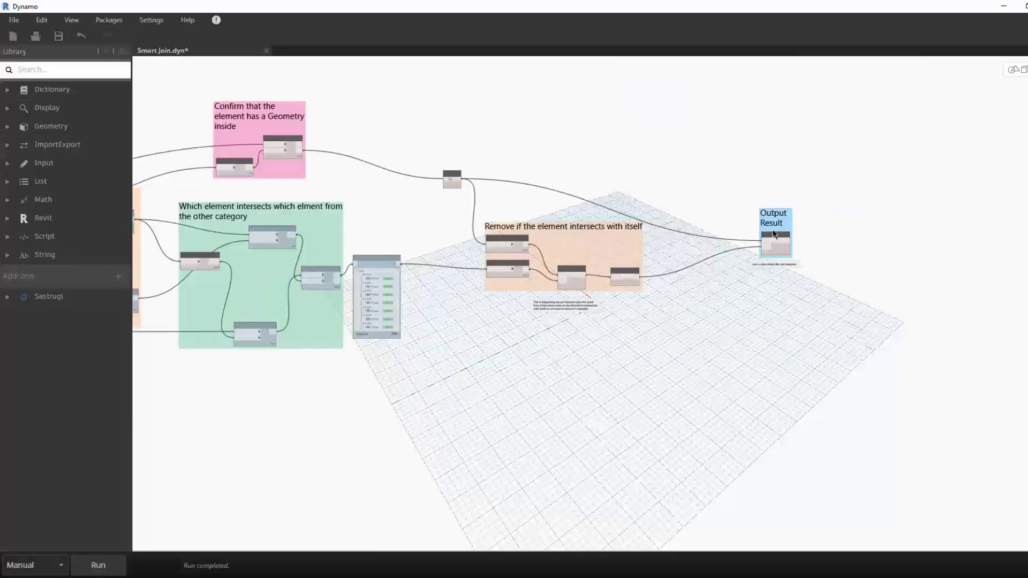
{"action": "mouse_move", "coordinate": [650, 306]}
{"action": "middle_mouse_down"}
{"action": "mouse_move", "coordinate": [572, 341]}
{"action": "mouse_move", "coordinate": [962, 348]}
{"action": "middle_mouse_up"}
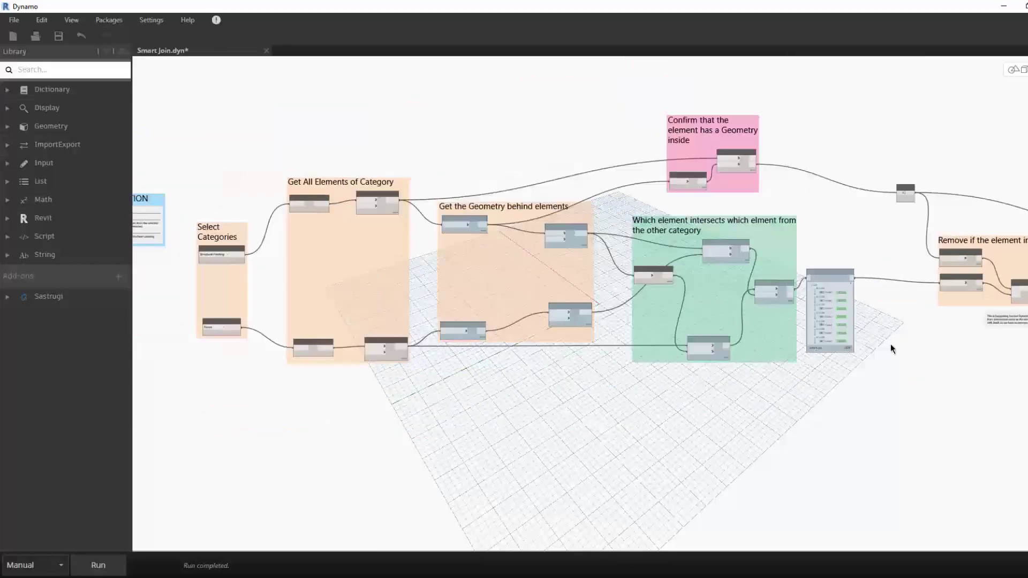
{"action": "mouse_move", "coordinate": [891, 344]}
{"action": "middle_mouse_down"}
{"action": "mouse_move", "coordinate": [775, 358]}
{"action": "mouse_move", "coordinate": [800, 305]}
{"action": "middle_mouse_up"}
{"action": "scroll", "coordinate": [835, 306], "scroll_direction": "up", "scroll_amount": 4}
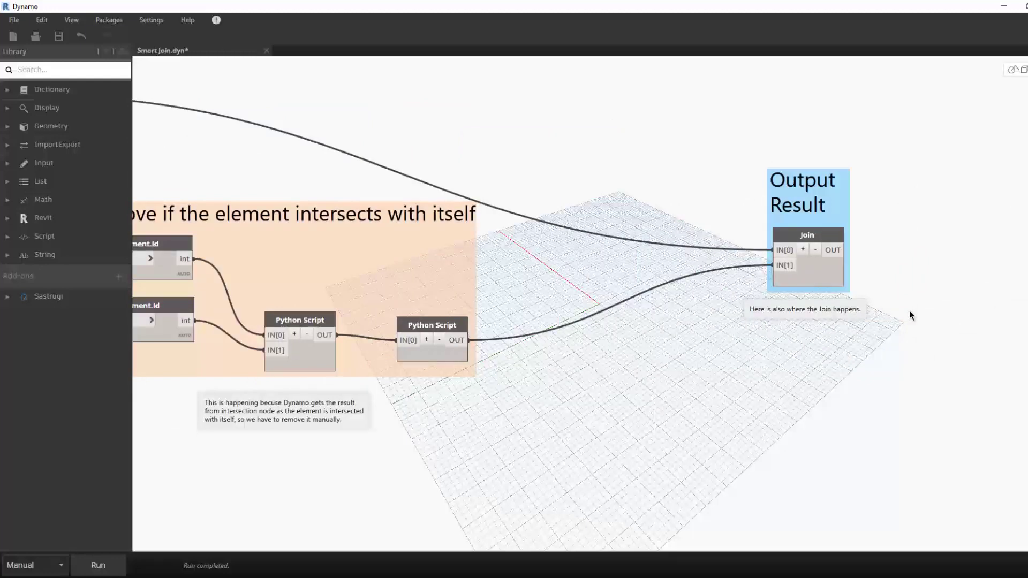
{"action": "middle_click_drag", "start_coordinate": [898, 335], "coordinate": [767, 396]}
{"action": "scroll", "coordinate": [777, 380], "scroll_direction": "up", "scroll_amount": 1}
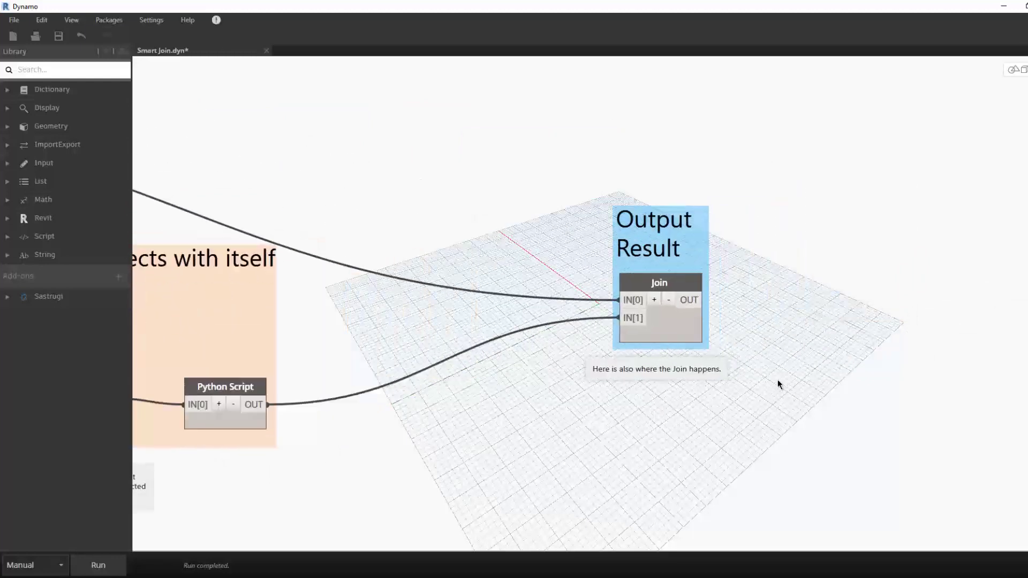
{"action": "scroll", "coordinate": [771, 337], "scroll_direction": "down", "scroll_amount": 2}
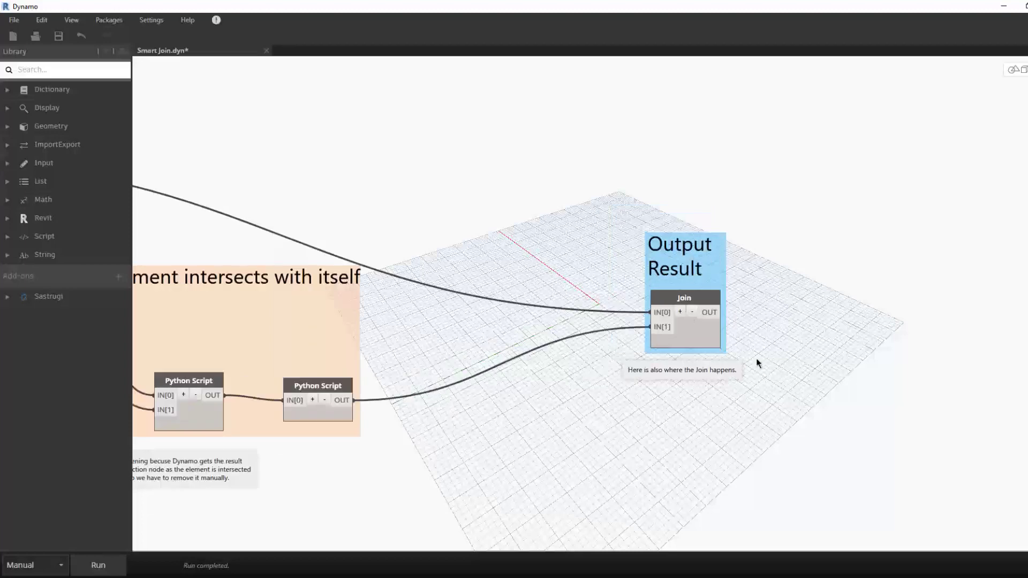
{"action": "scroll", "coordinate": [787, 343], "scroll_direction": "down", "scroll_amount": 1}
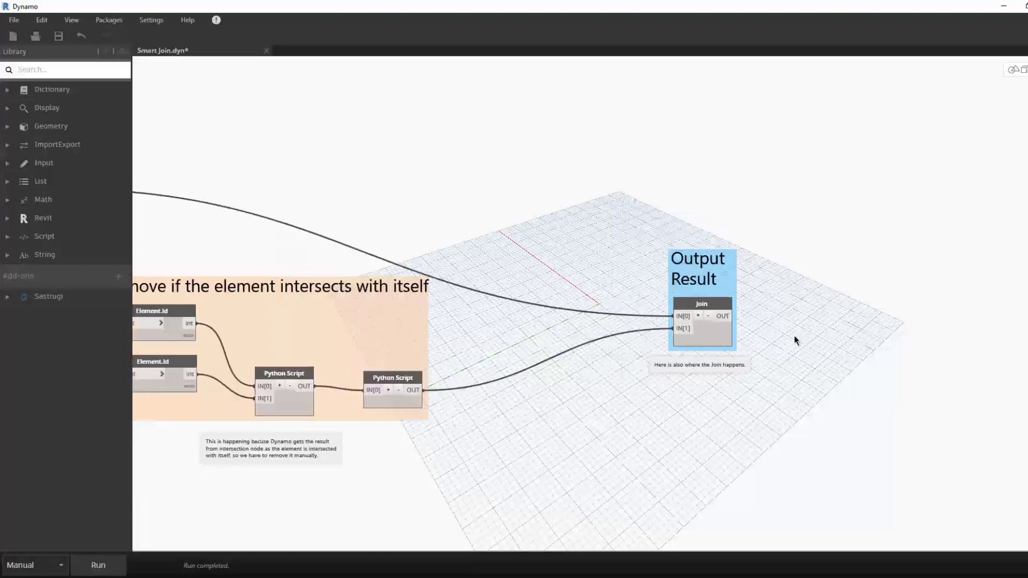